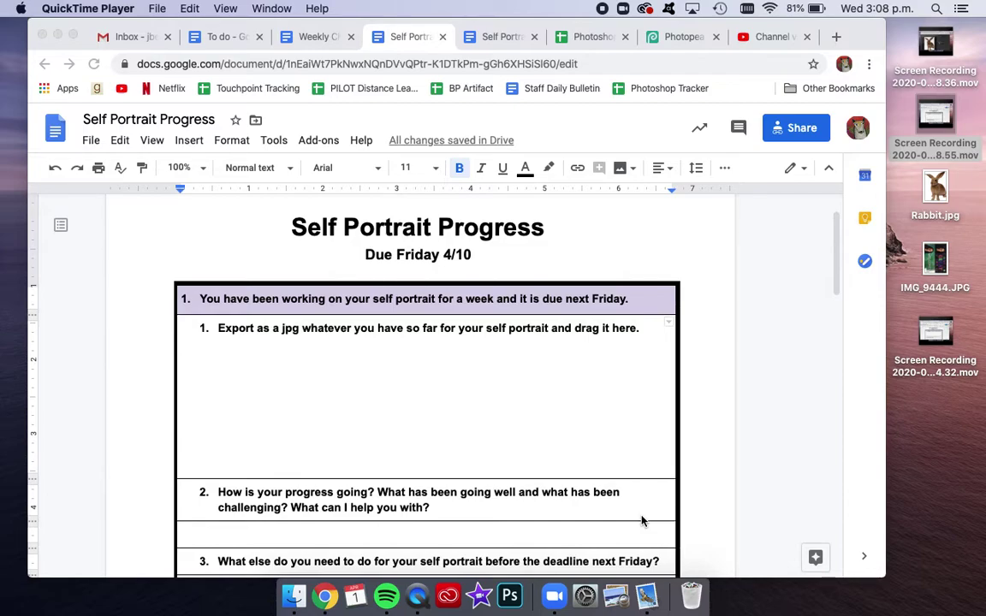
Step: Review question 1's export-as-JPG instruction in the worksheet, then switch to the Photopea rabbit tab
click(521, 302)
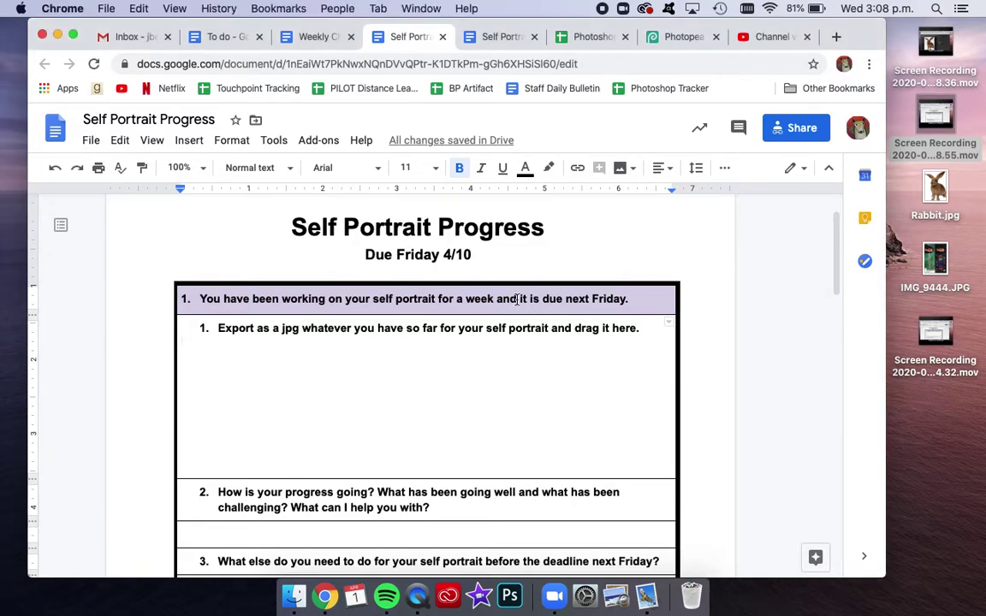
drag(517, 300, 636, 297)
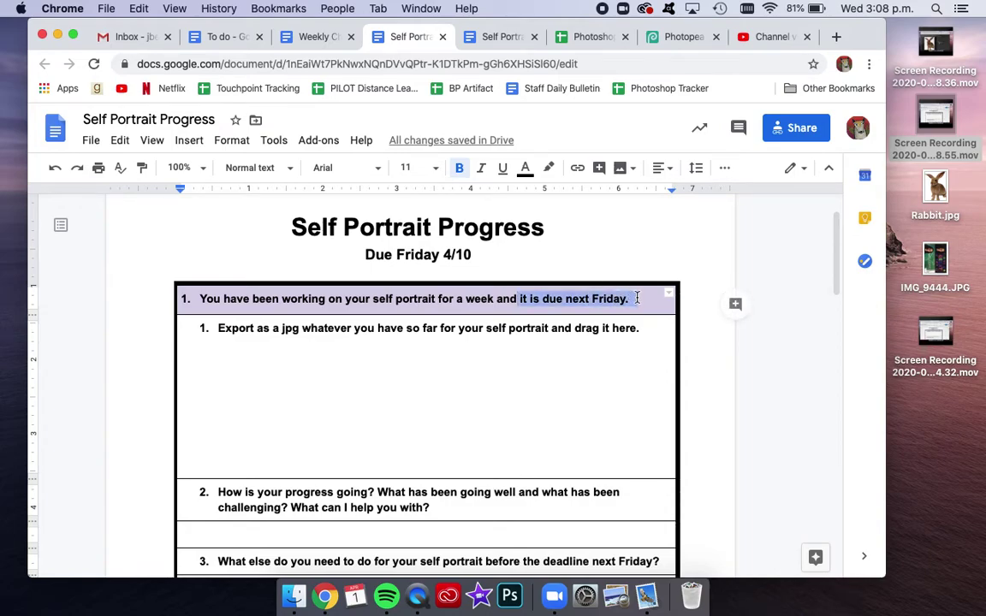
click(636, 297)
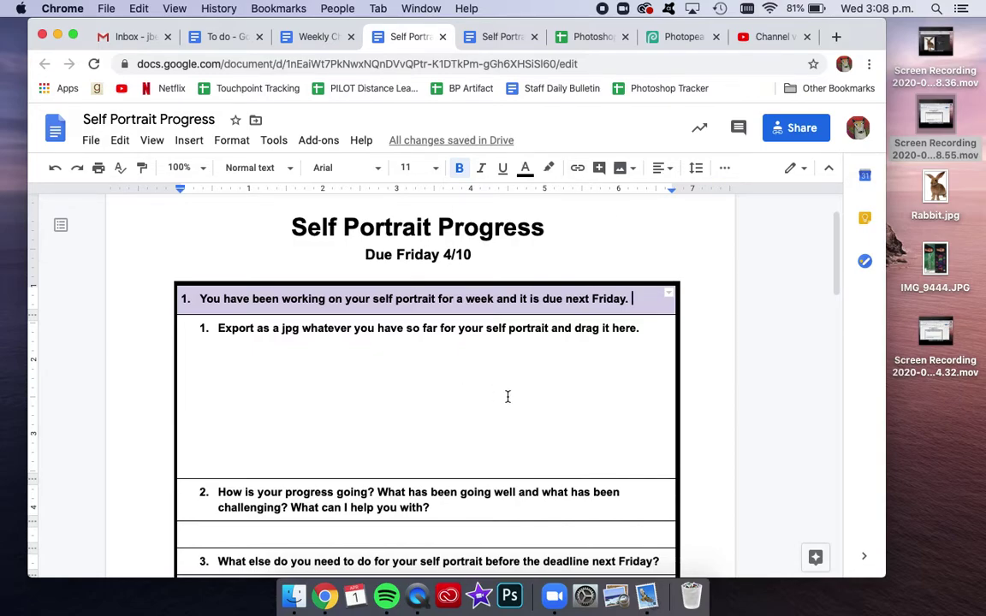
drag(219, 327, 644, 351)
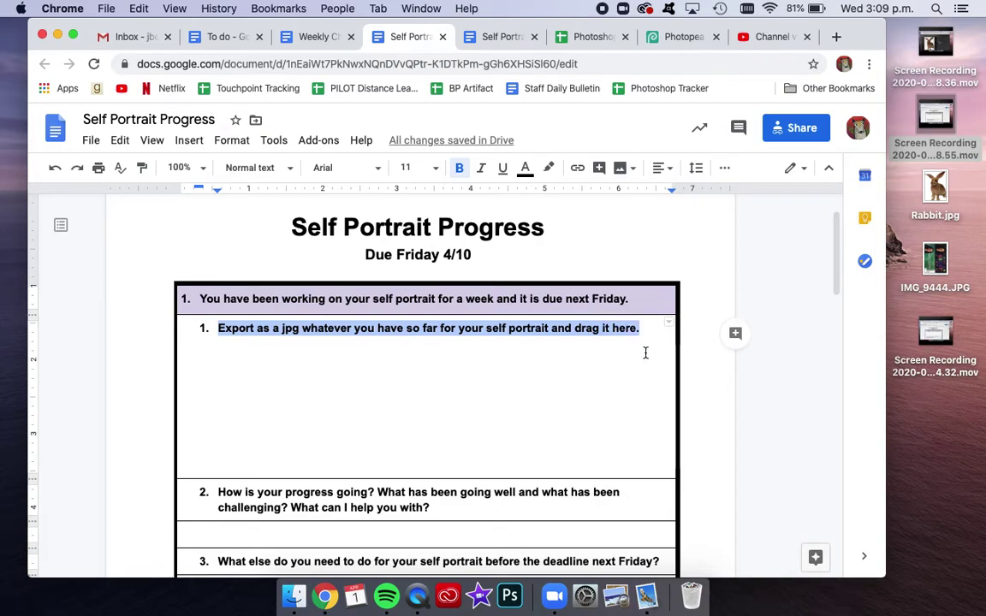
click(678, 36)
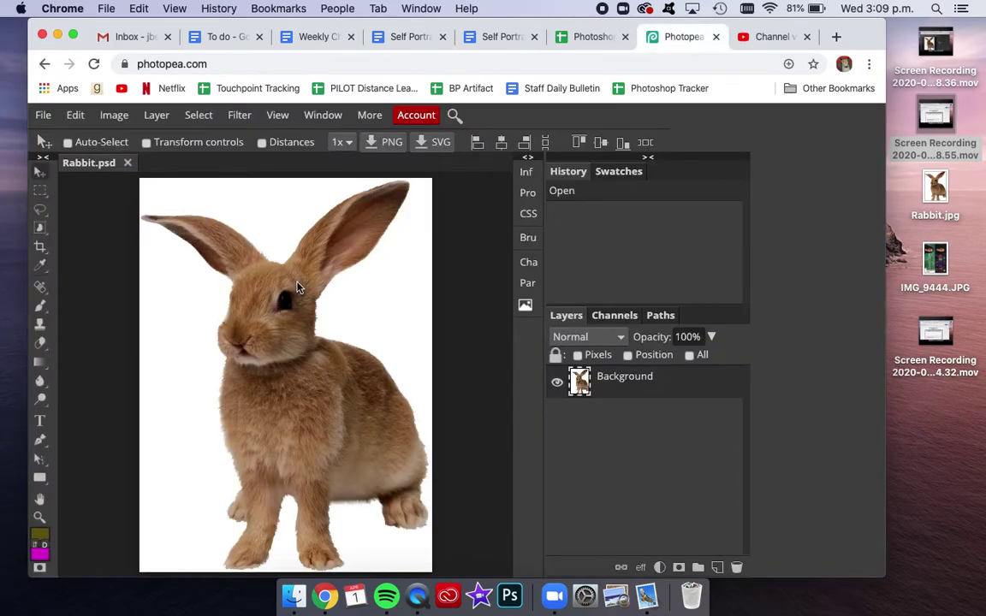
Step: Export Rabbit.psd as a 100% quality JPG, downloading Rabbit (3).jpg
click(44, 118)
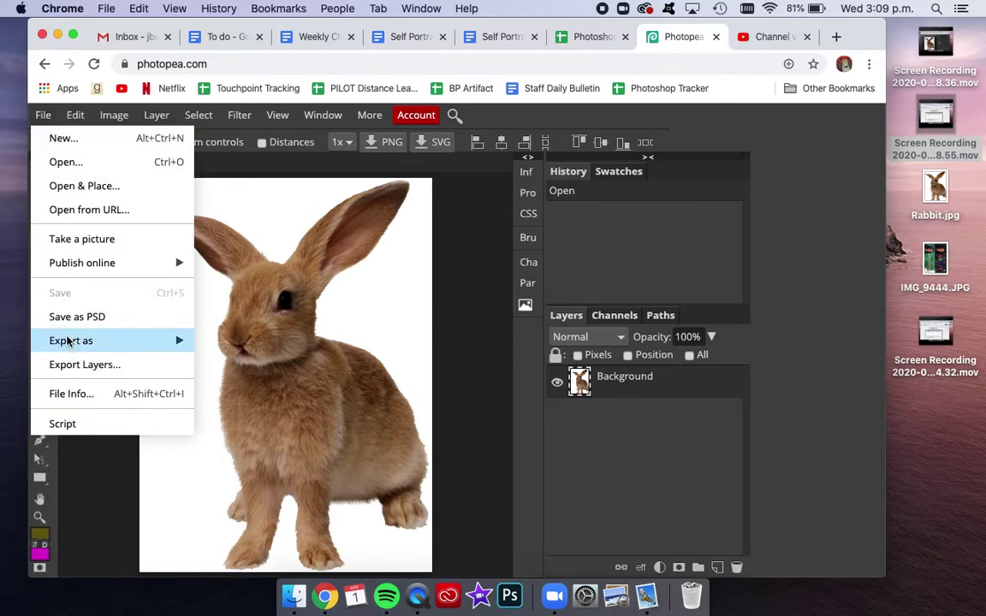
mouse_move(68, 340)
click(220, 363)
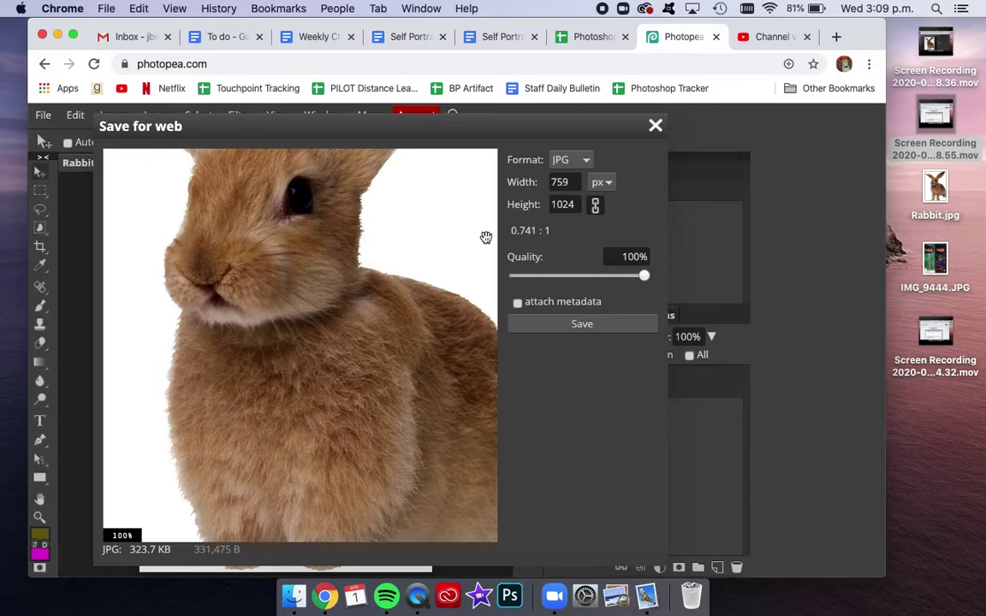
click(581, 325)
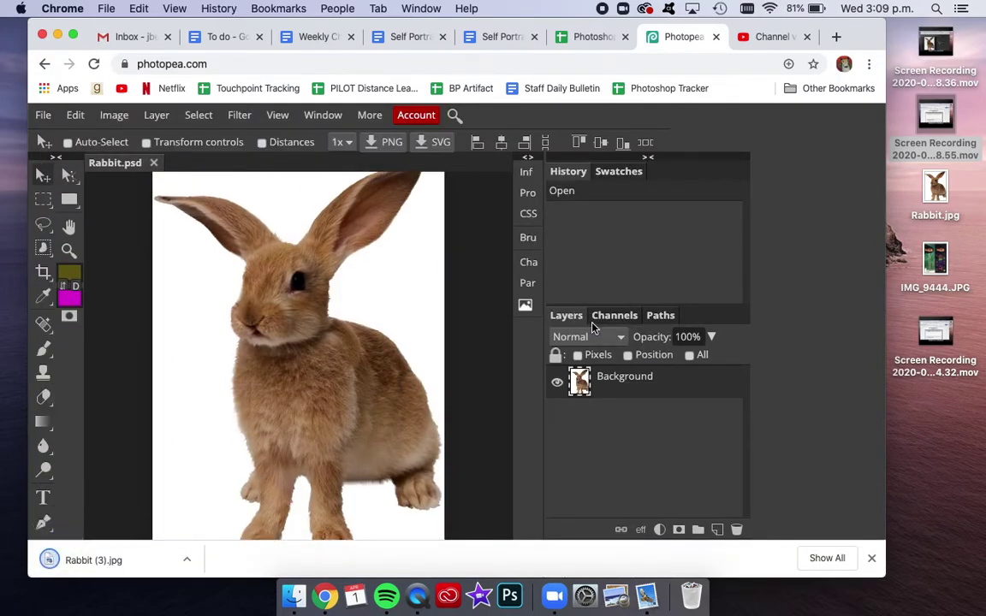
Step: Drop Rabbit (3).jpg into question 1's answer box and shrink it with its corner handle
click(411, 38)
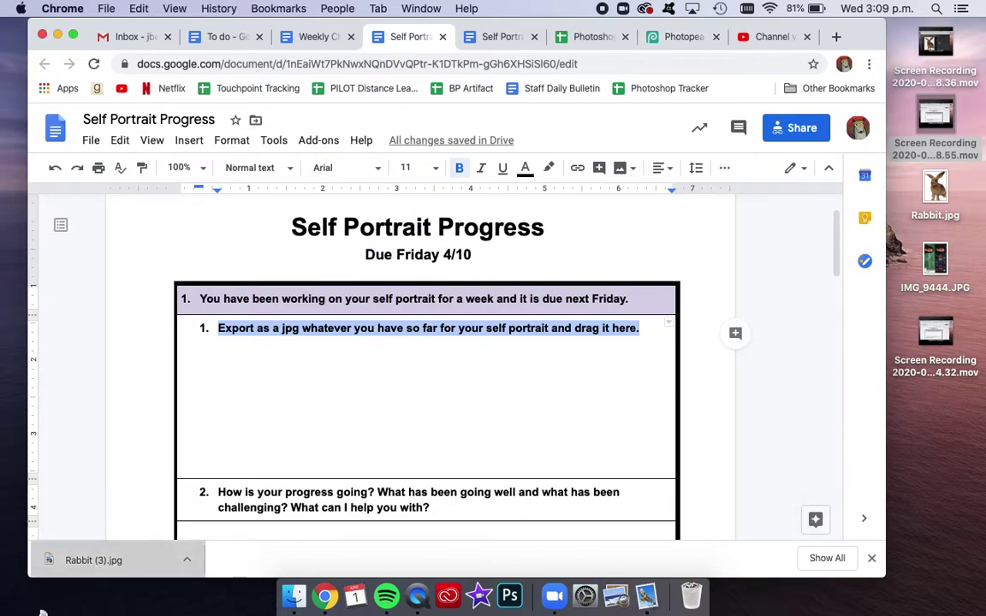
drag(86, 560, 193, 358)
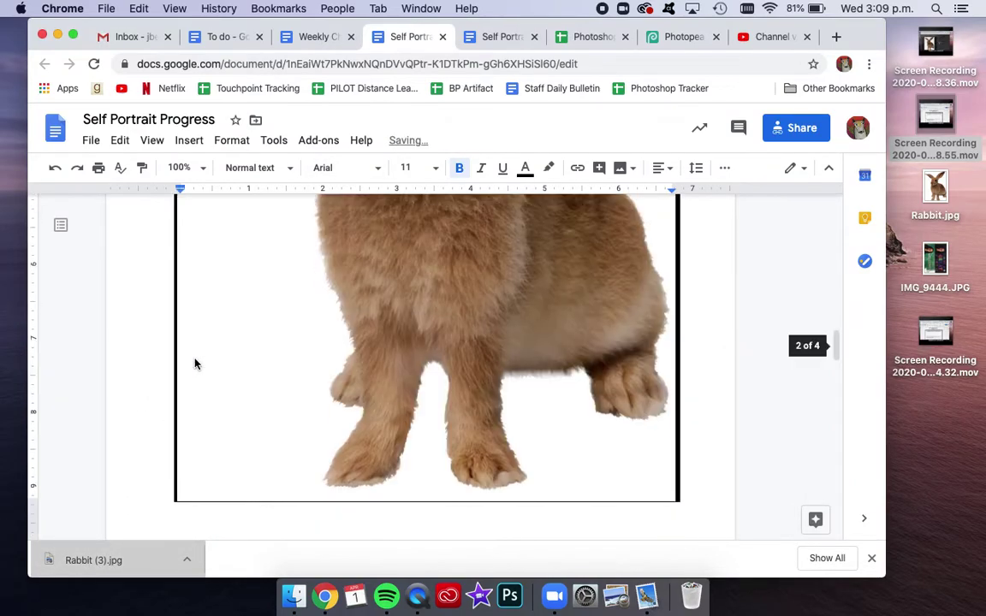
click(504, 414)
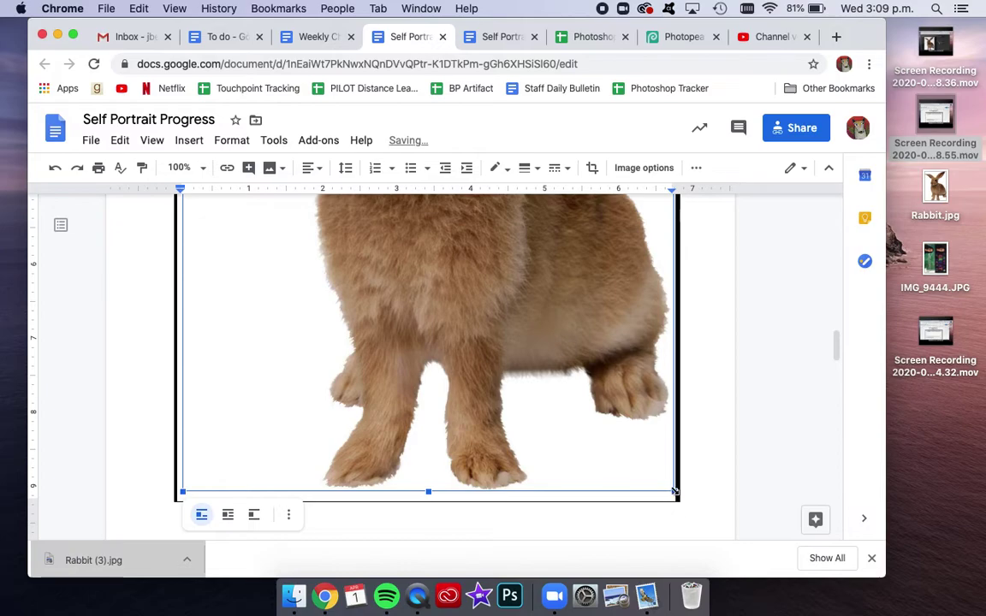
drag(675, 491, 459, 230)
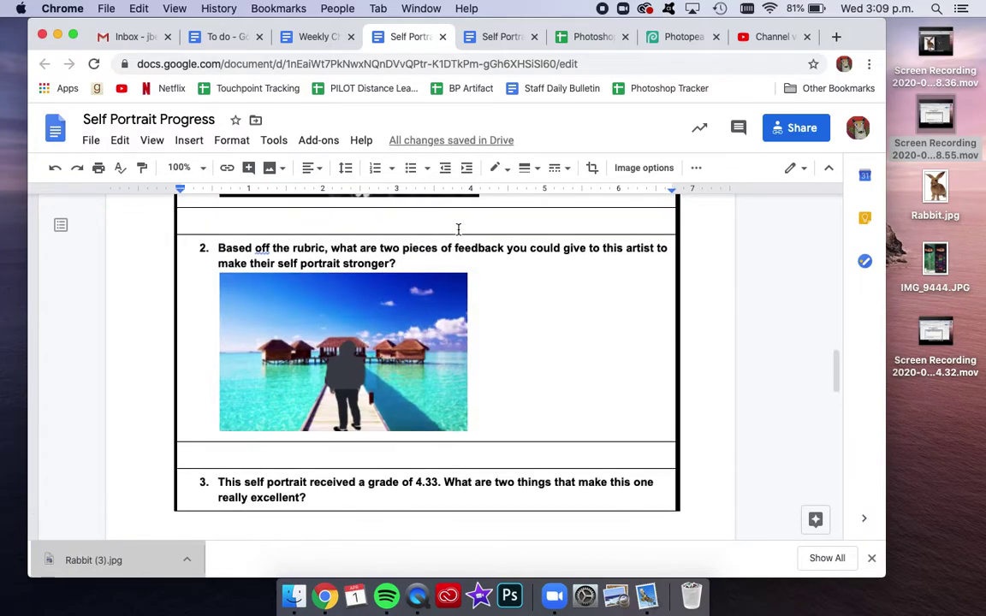
scroll(457, 229, up, 10)
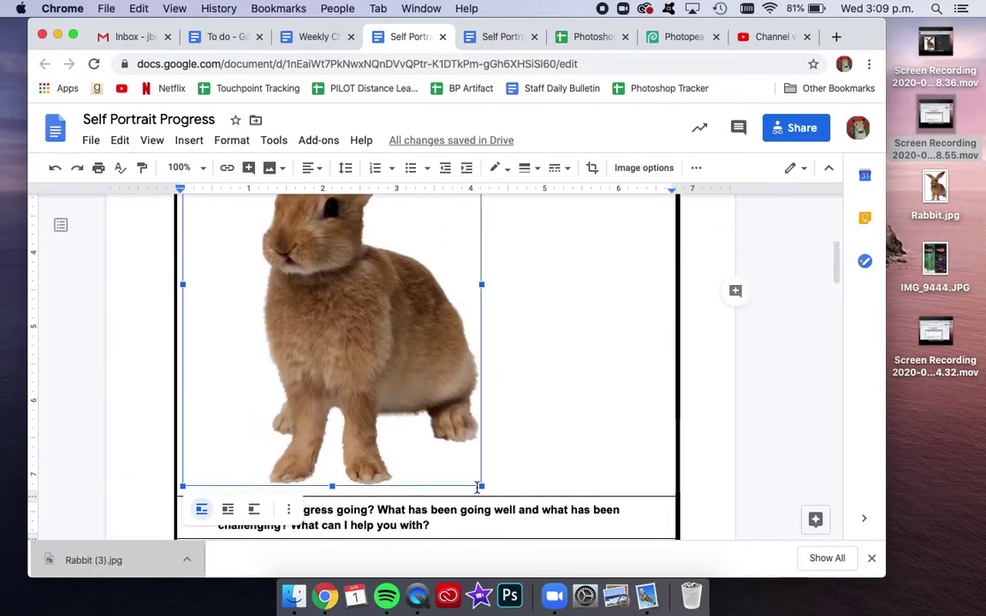
drag(477, 486, 366, 332)
scroll(366, 300, up, 3)
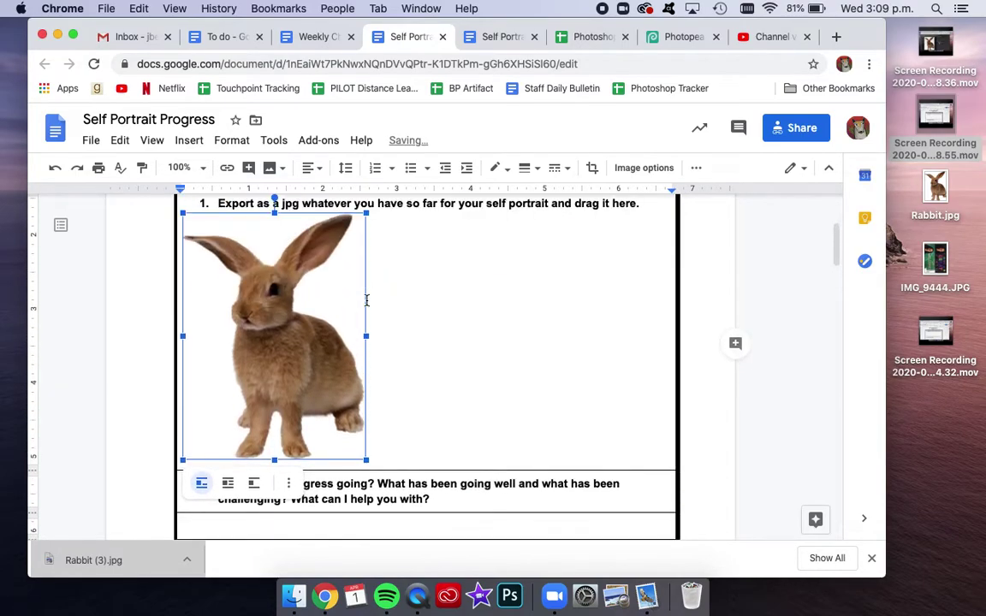
scroll(366, 300, up, 1)
click(497, 318)
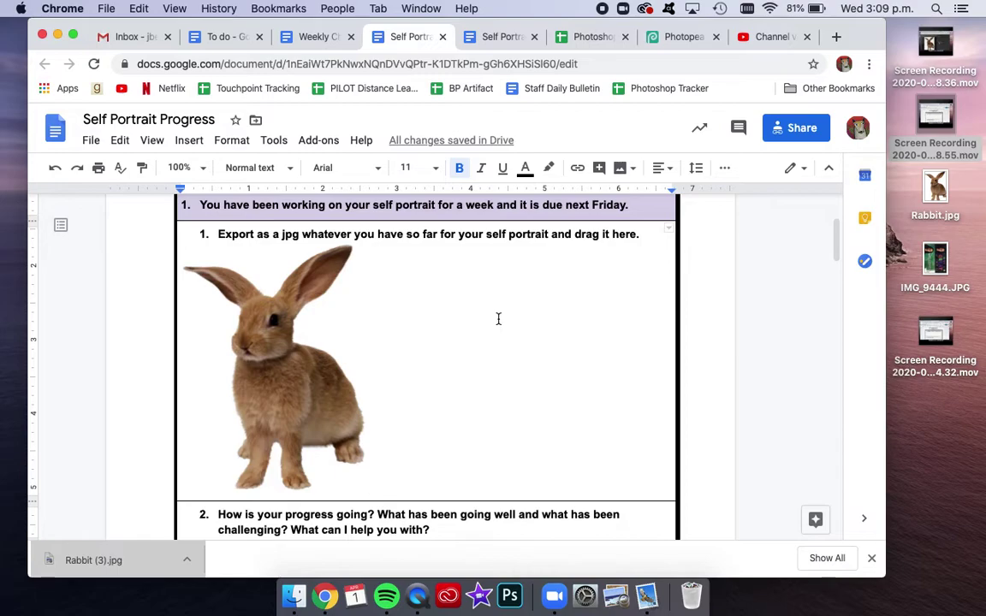
scroll(497, 318, down, 2)
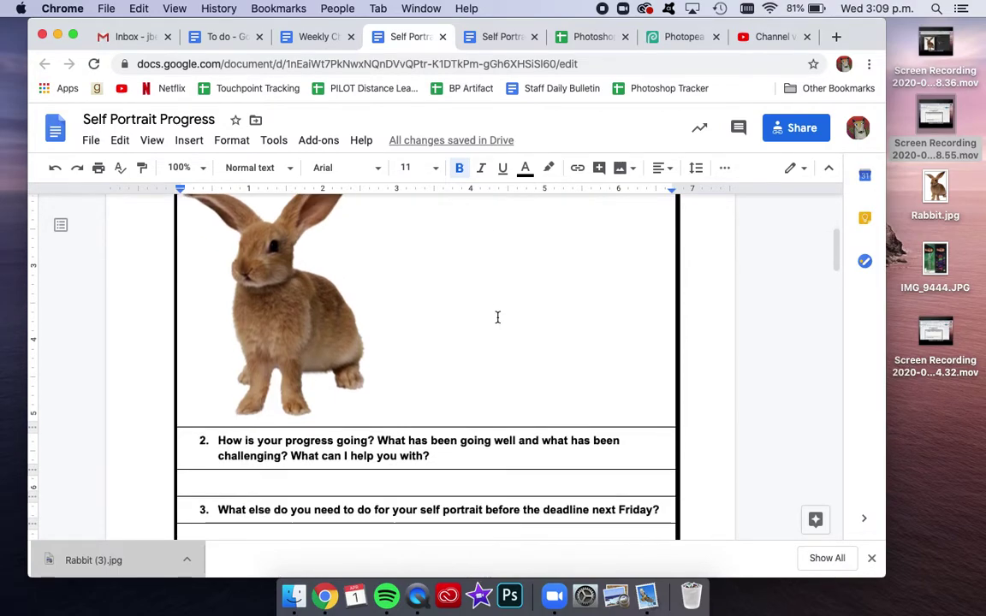
click(871, 558)
scroll(654, 400, up, 1)
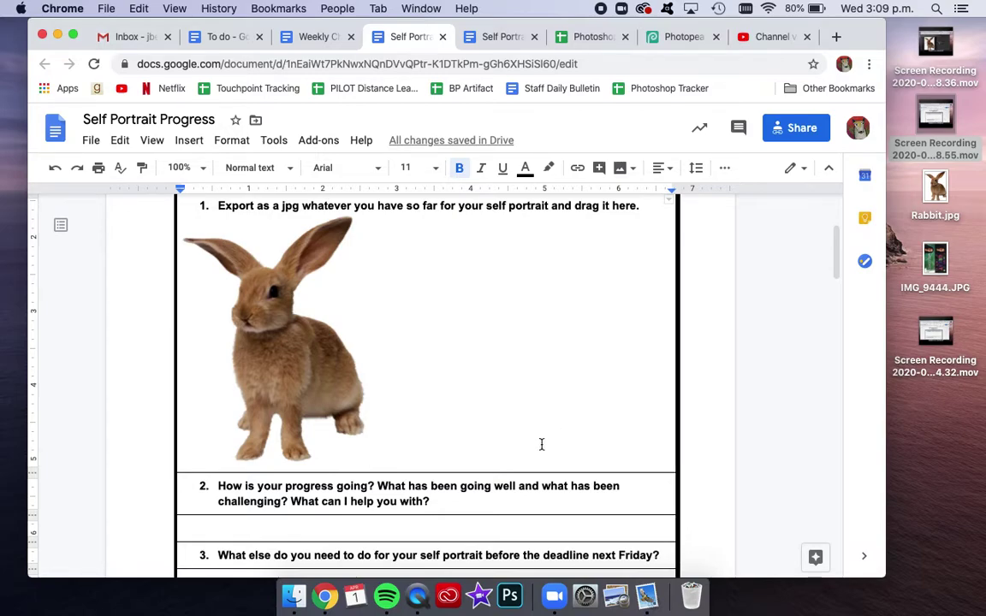
drag(450, 508, 205, 503)
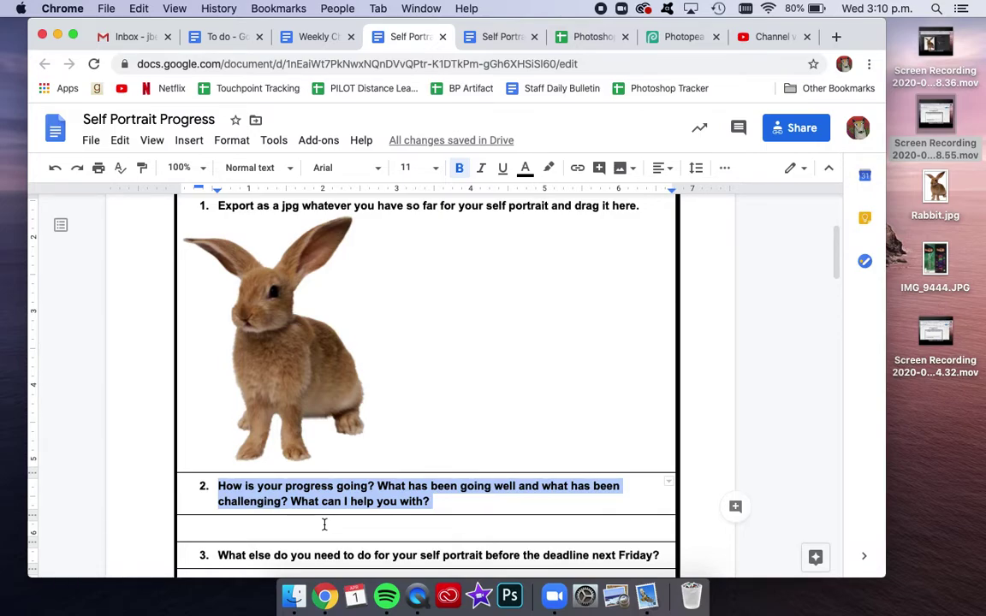
scroll(324, 524, down, 3)
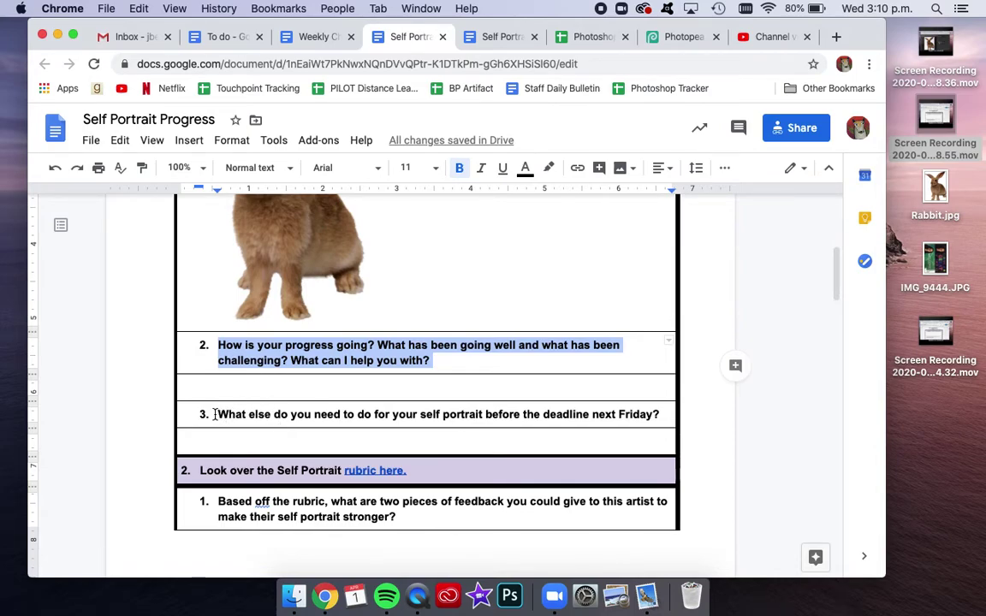
click(214, 414)
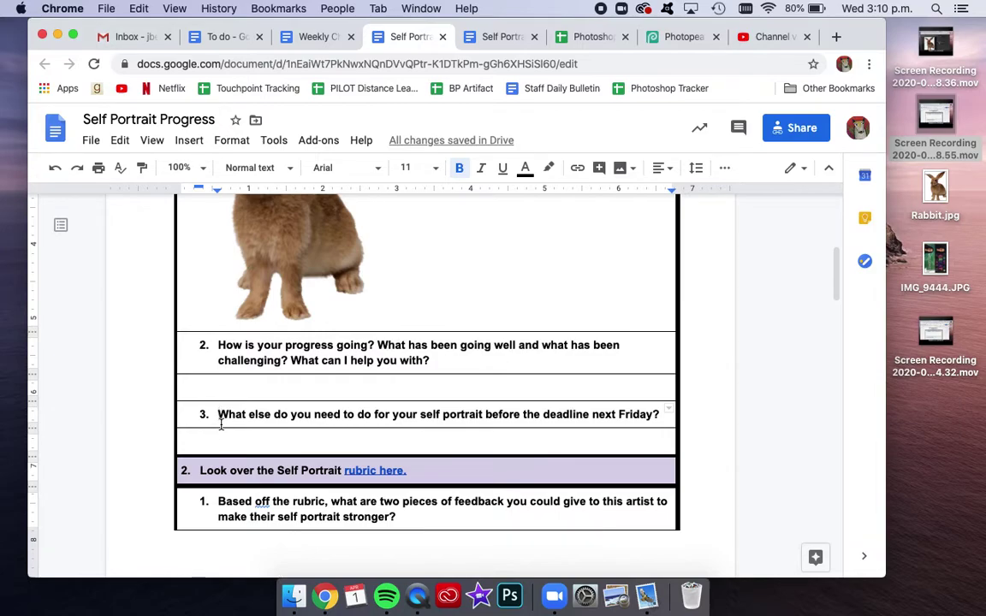
scroll(216, 443, down, 5)
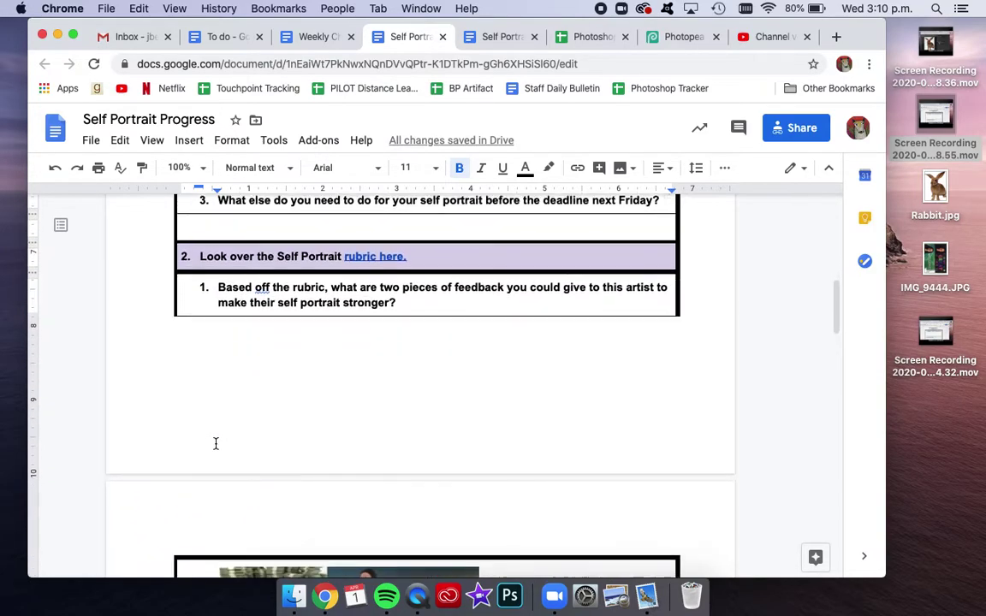
Step: Scroll down the worksheet to section 2's 'rubric here.' link
scroll(215, 443, down, 1)
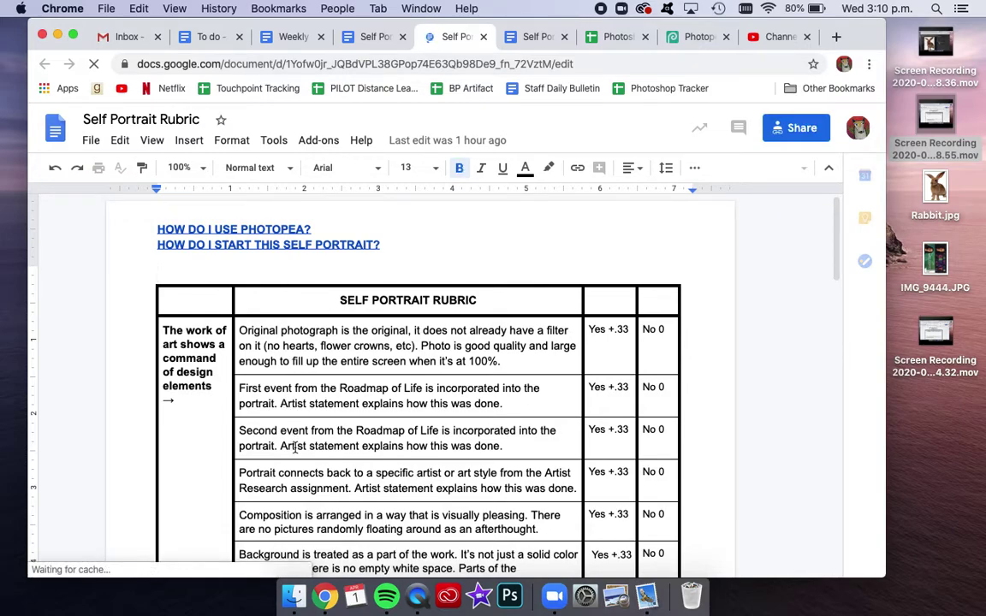
Step: Scroll through the rubric's criteria table to the Total row, then return to the Self Portrait Progress worksheet
scroll(261, 291, down, 1)
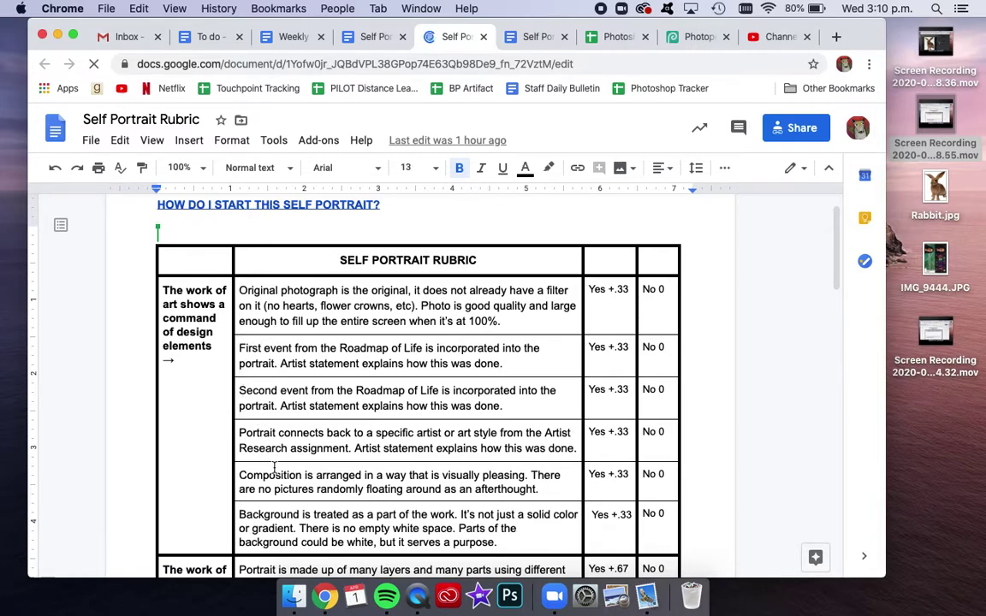
scroll(260, 359, down, 2)
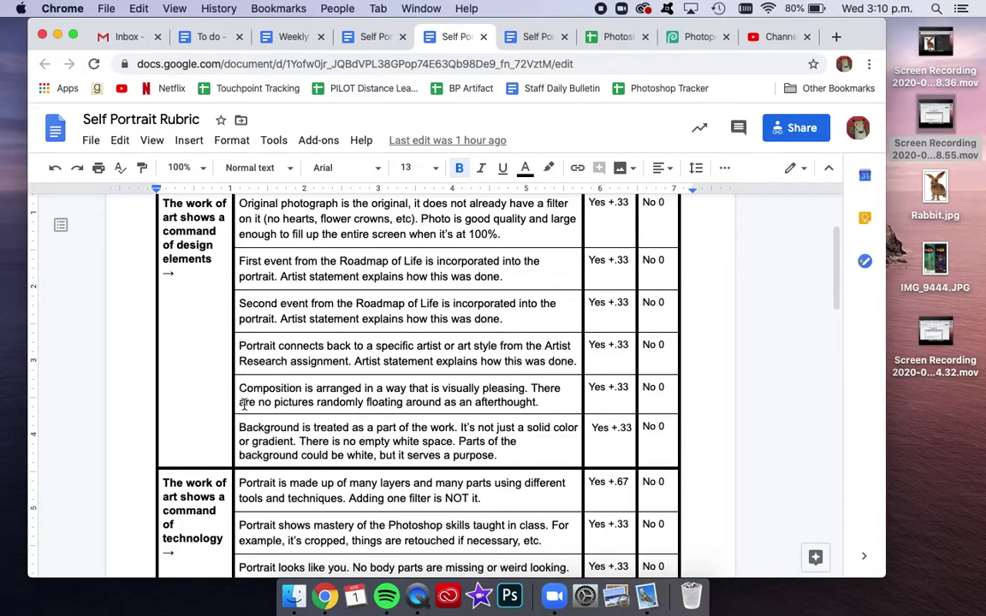
scroll(254, 394, down, 4)
scroll(254, 394, down, 2)
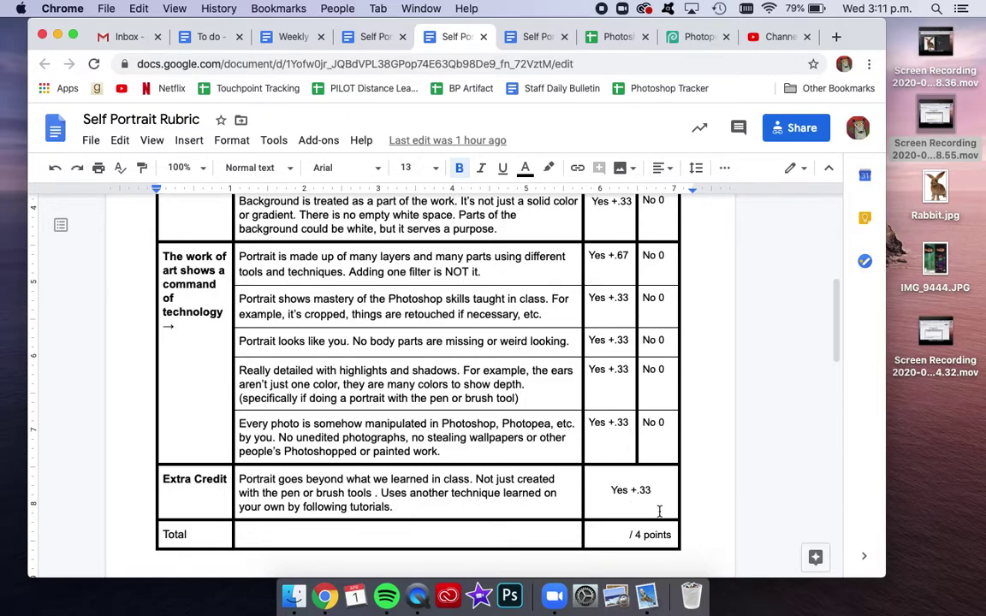
click(364, 41)
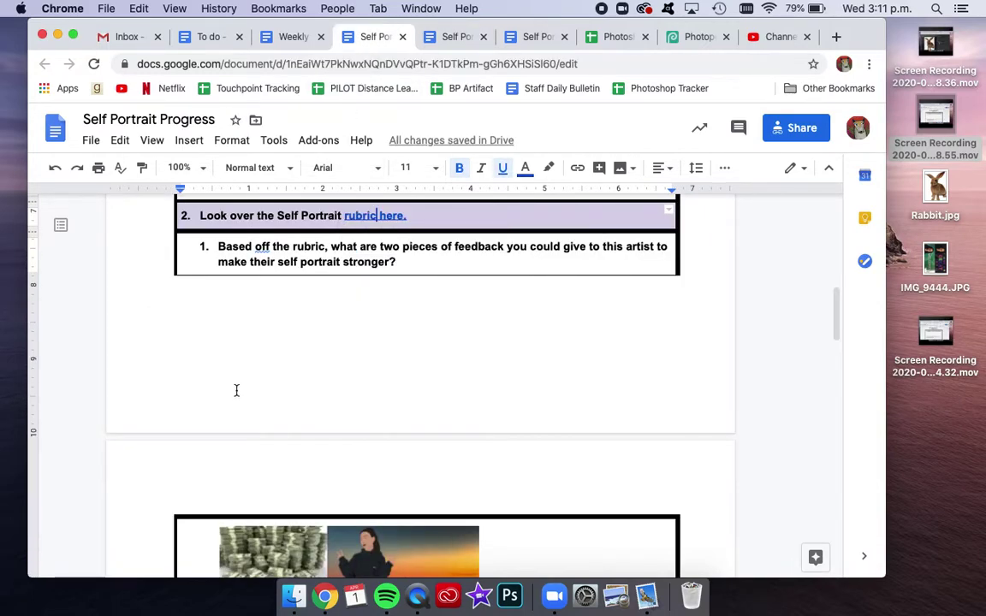
scroll(237, 390, down, 1)
scroll(236, 390, down, 1)
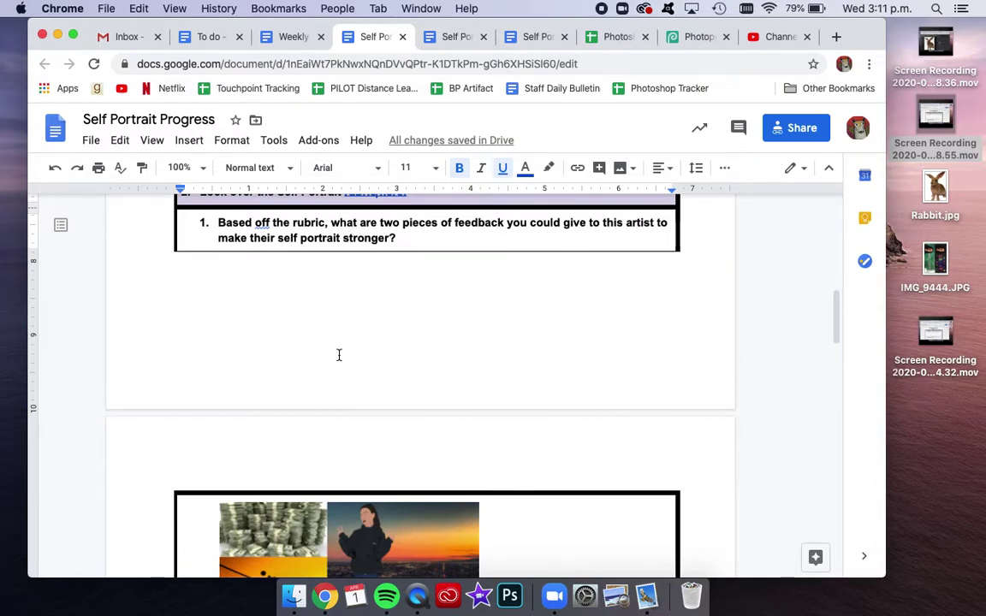
scroll(330, 374, down, 5)
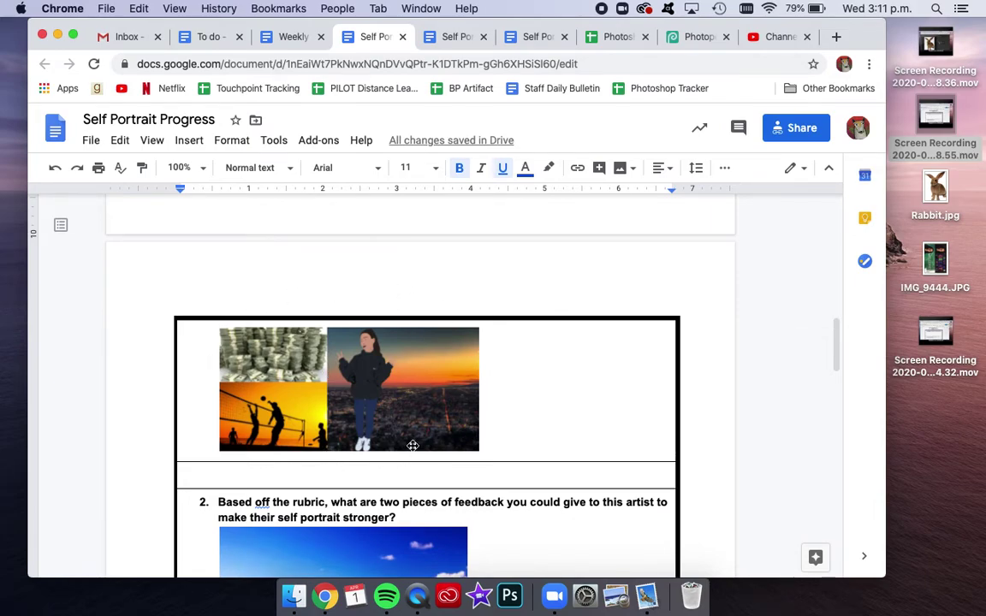
scroll(357, 379, up, 5)
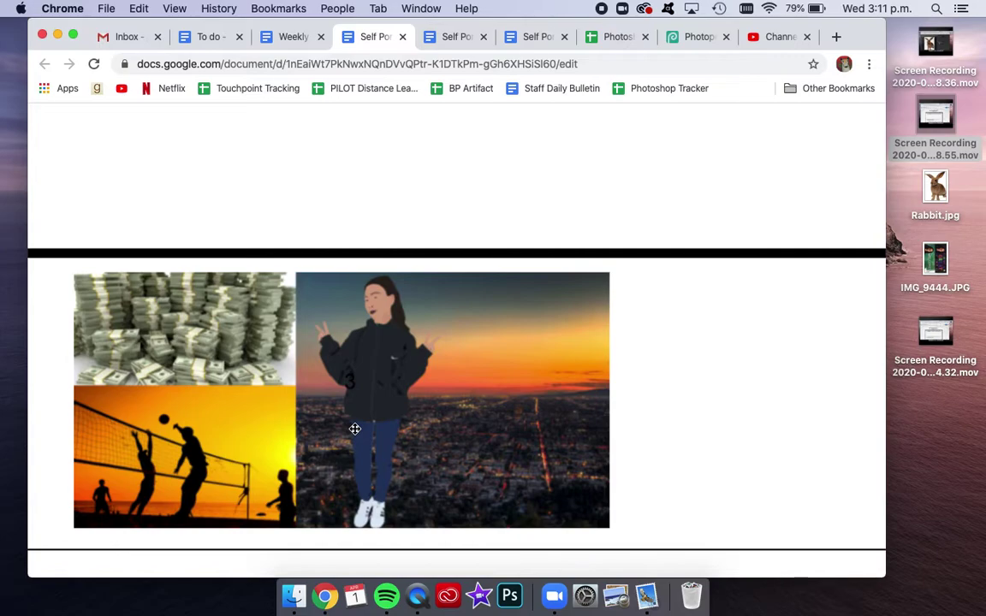
scroll(355, 429, down, 5)
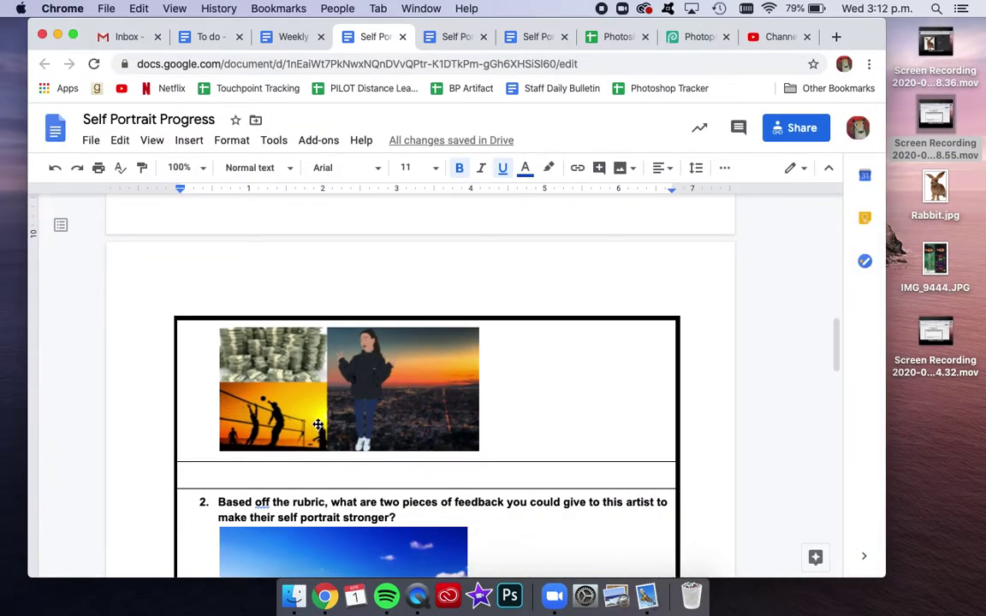
scroll(318, 424, down, 5)
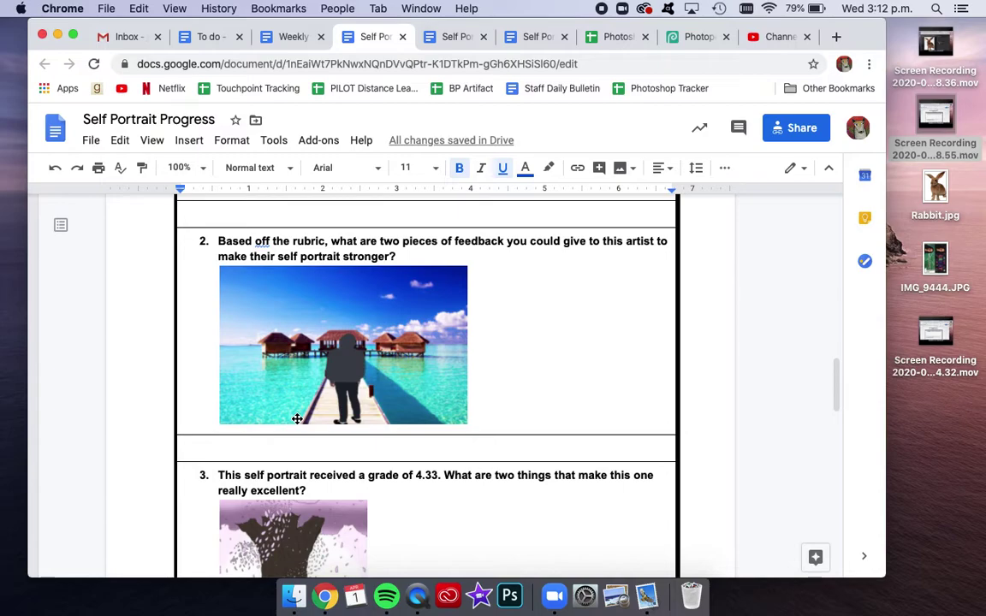
scroll(297, 418, down, 5)
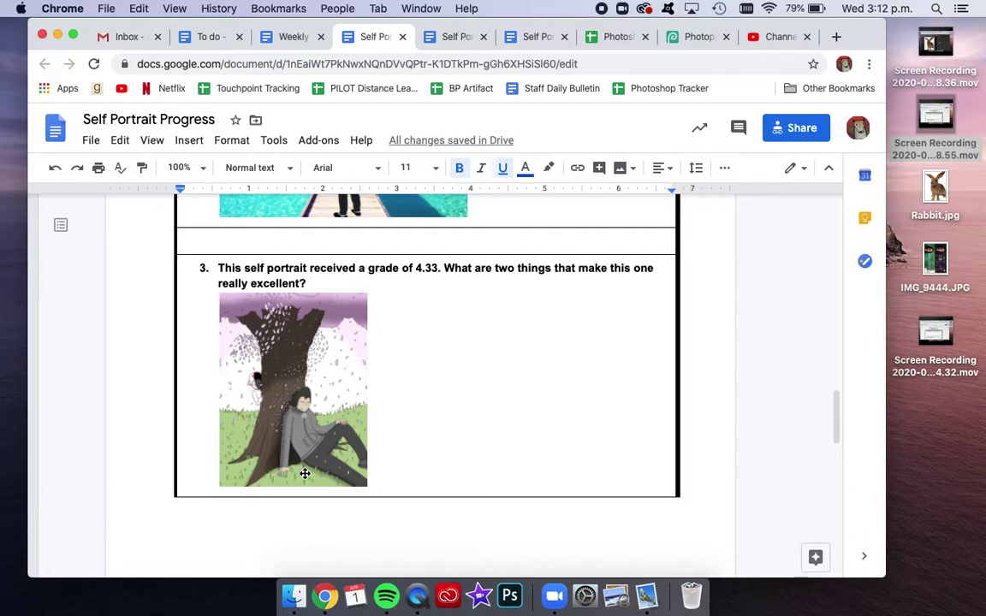
ctrl+scroll(305, 474, up, 5)
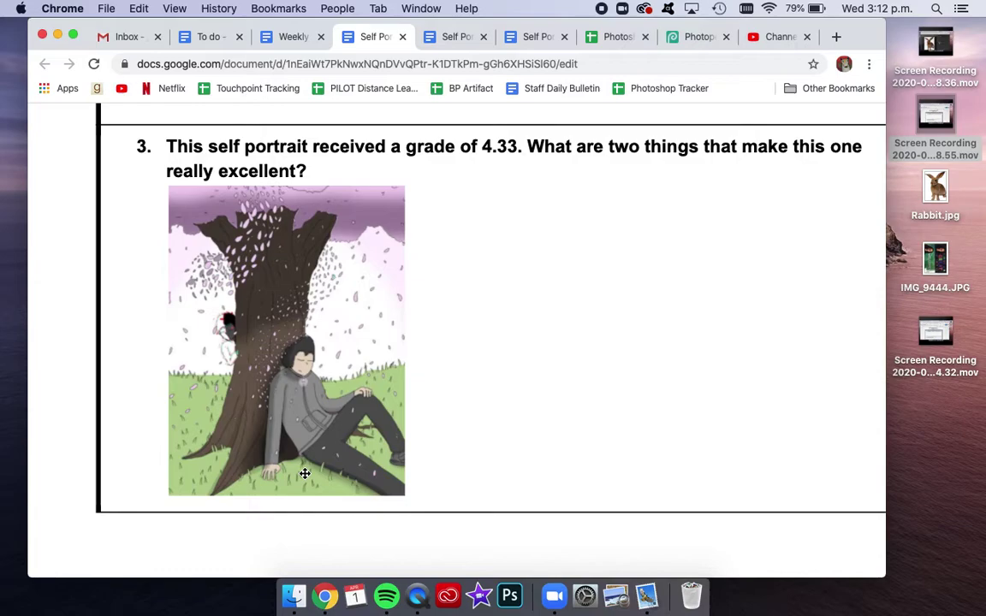
ctrl+scroll(305, 473, down, 5)
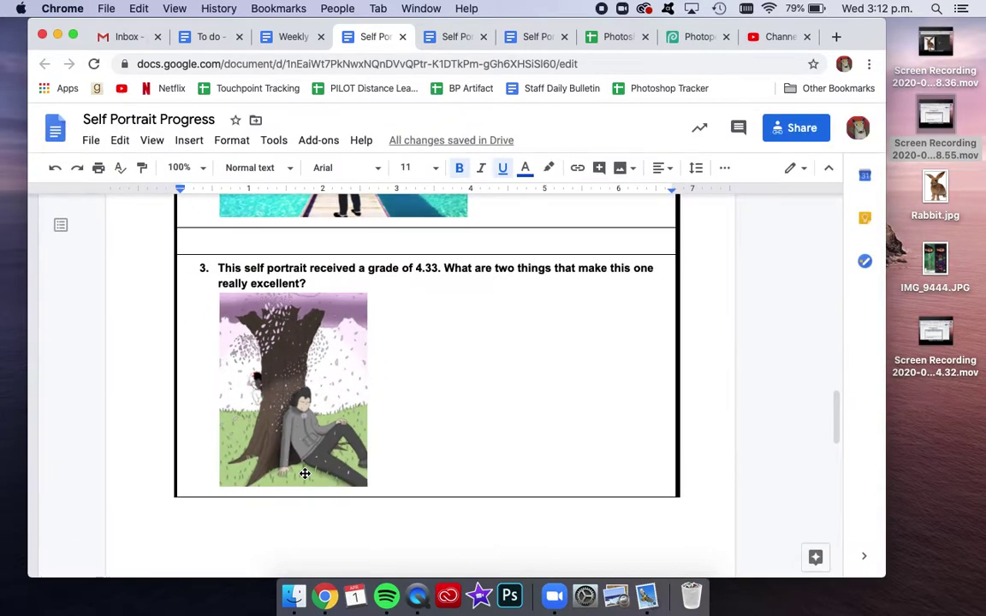
scroll(304, 473, up, 15)
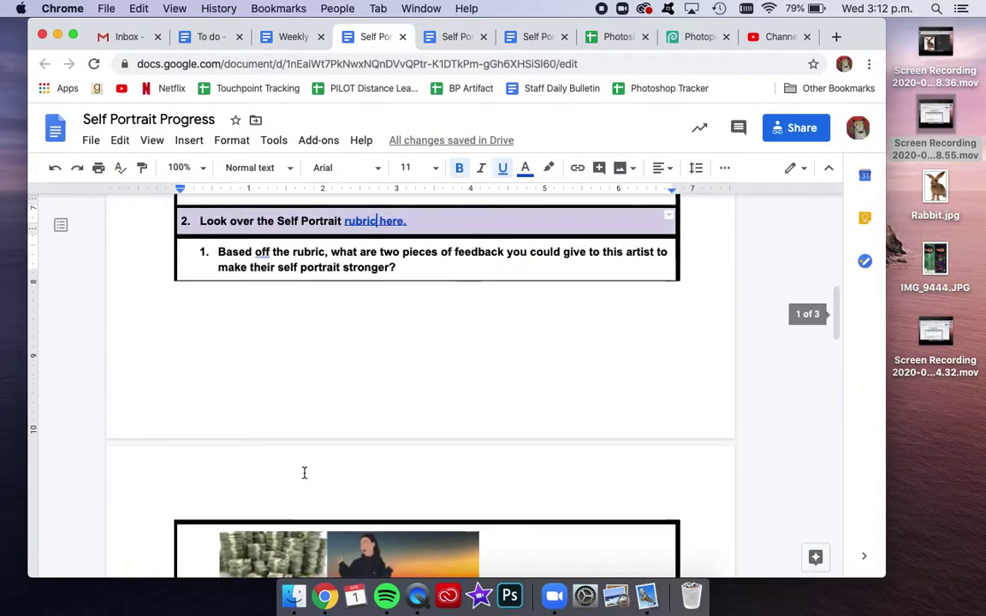